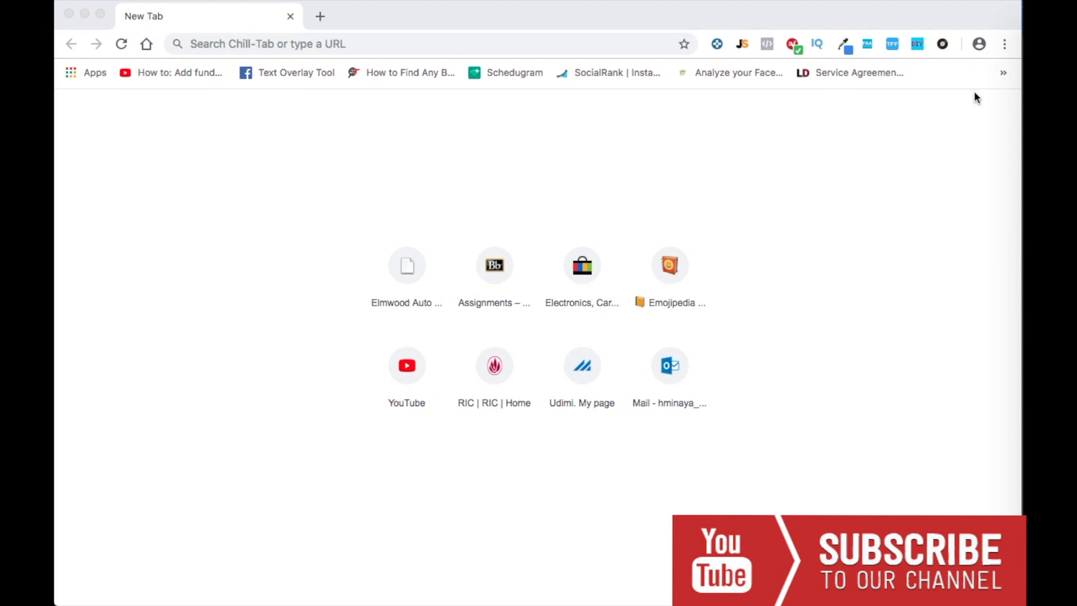
# Step: Reach Chrome's installed extensions page from the browser menu
pyautogui.click(1005, 44)
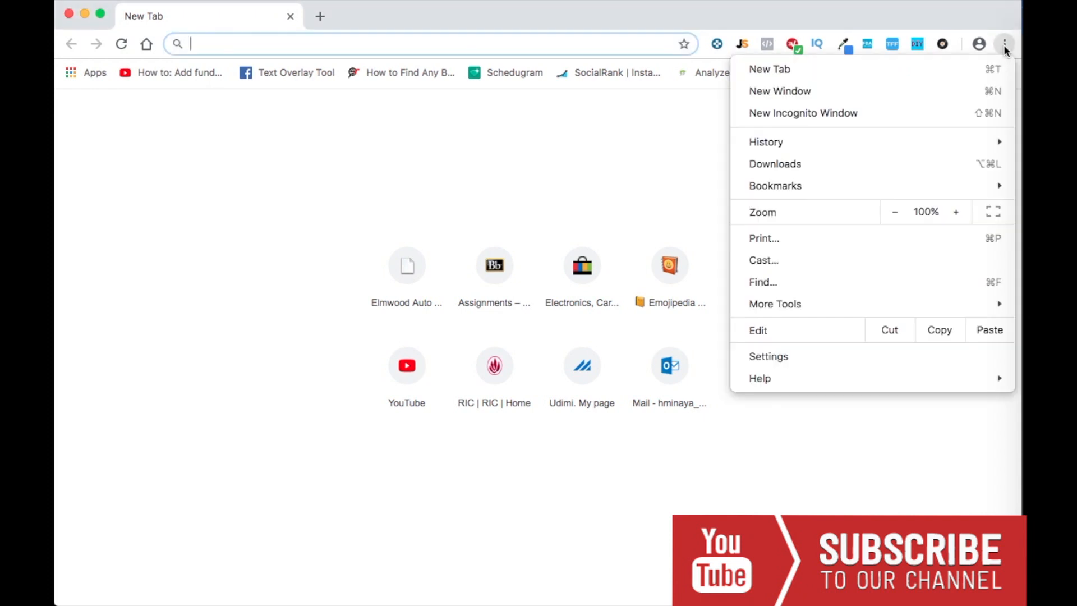
pyautogui.moveTo(775, 304)
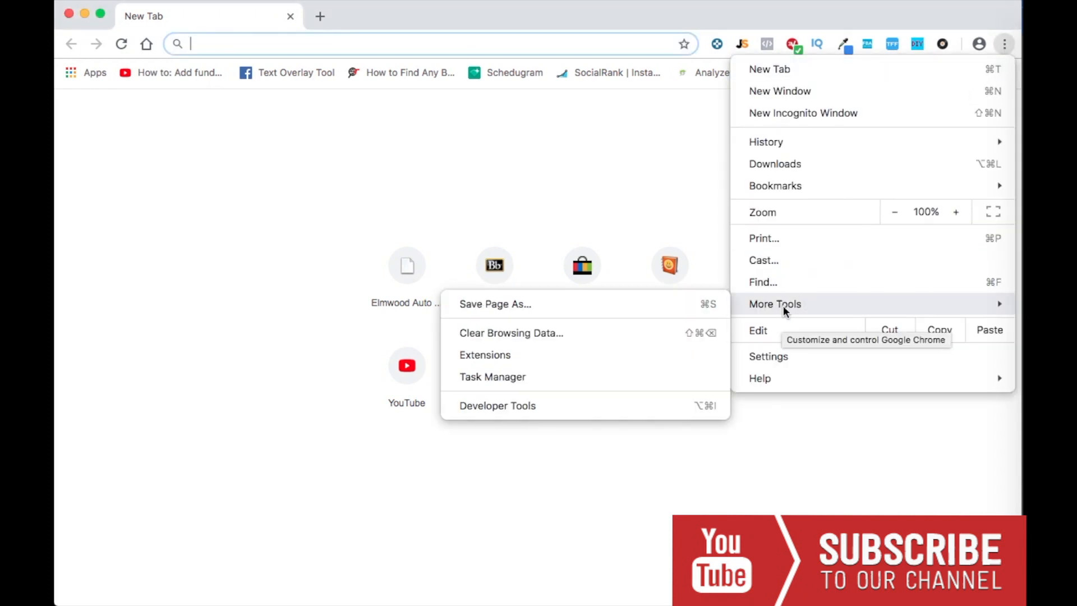
pyautogui.click(532, 356)
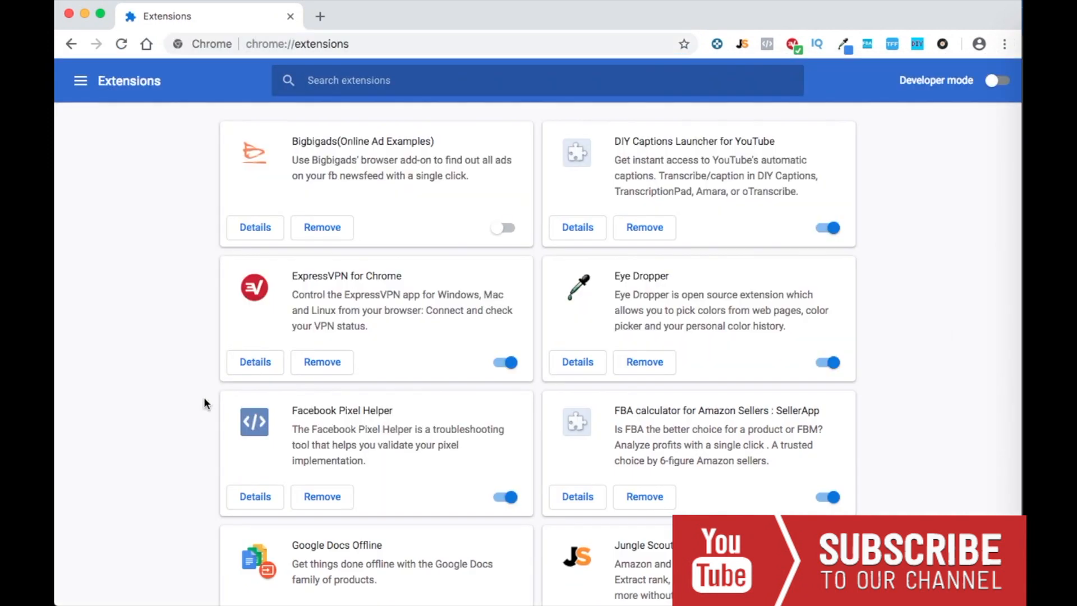
# Step: Search the Chrome Web Store for 'tool kit' to find Toolkit For FB by PlugEx
pyautogui.click(80, 81)
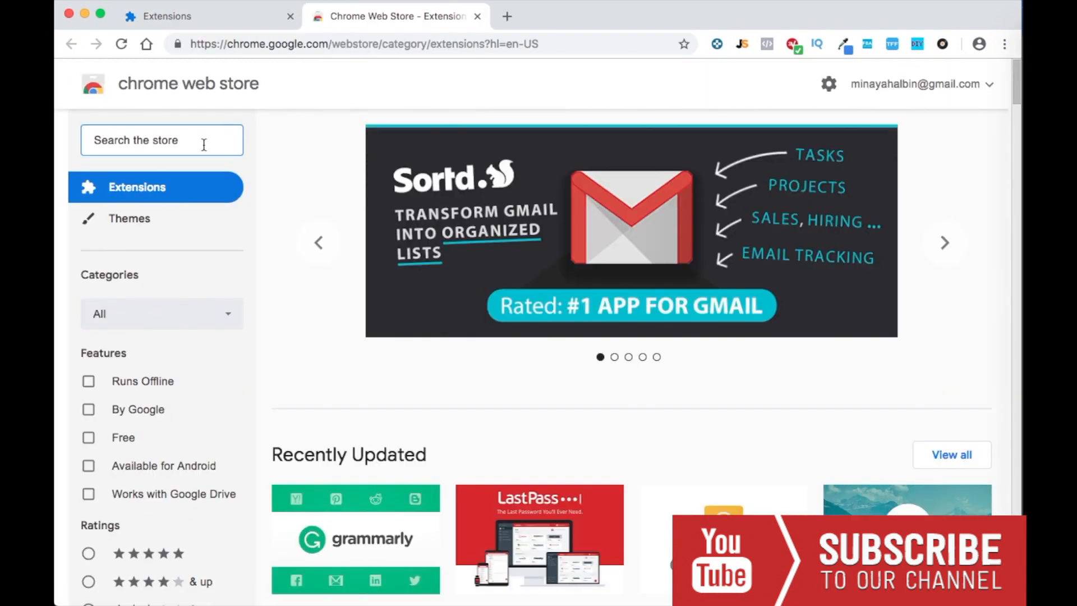
pyautogui.write('t')
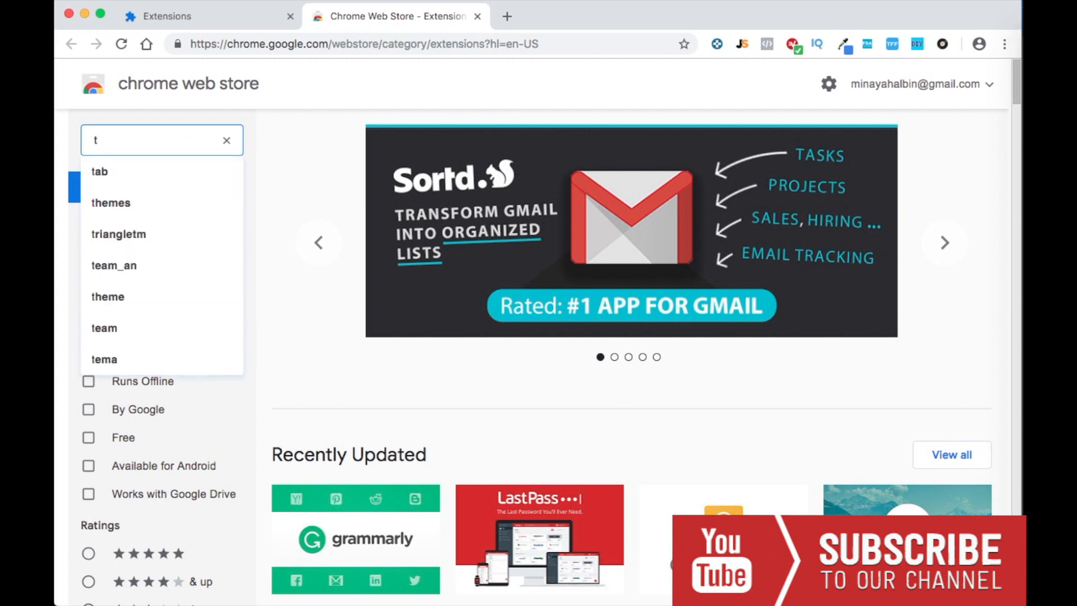
pyautogui.write('ool ki')
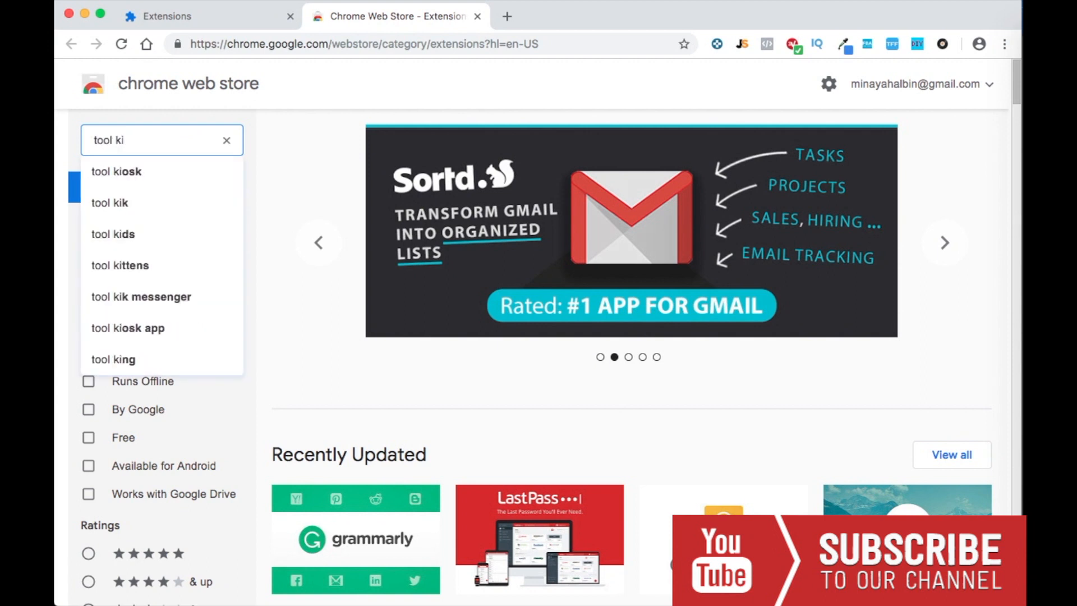
pyautogui.write('t')
pyautogui.press('Return')
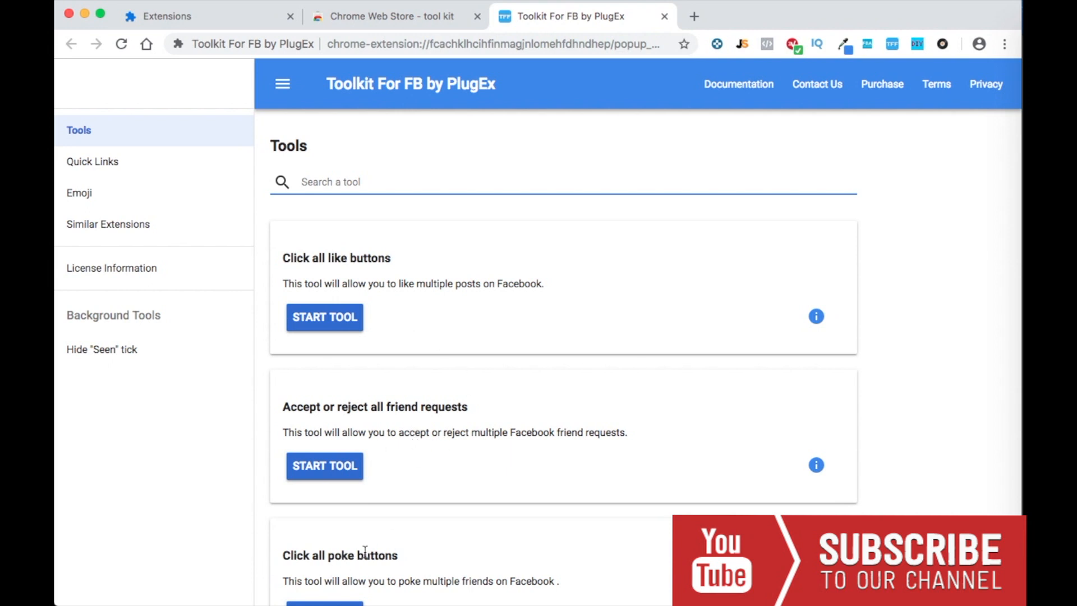
pyautogui.scroll(-4, 364, 551)
pyautogui.scroll(-4, 364, 551)
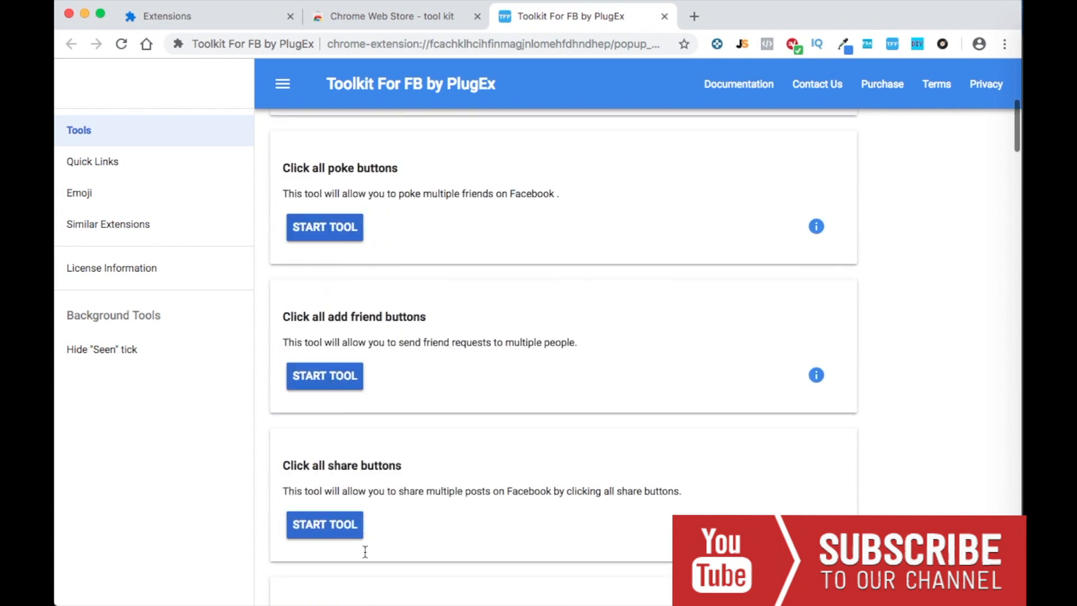
pyautogui.scroll(-4, 364, 550)
pyautogui.scroll(-4, 364, 552)
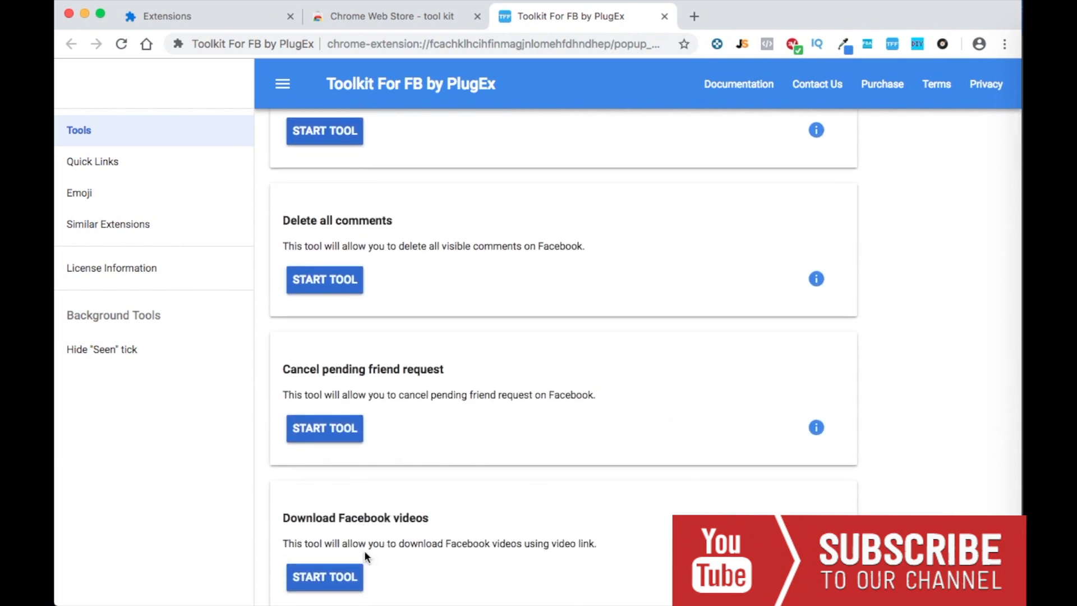
pyautogui.scroll(-5, 365, 551)
pyautogui.scroll(-4, 365, 551)
pyautogui.scroll(-1, 364, 551)
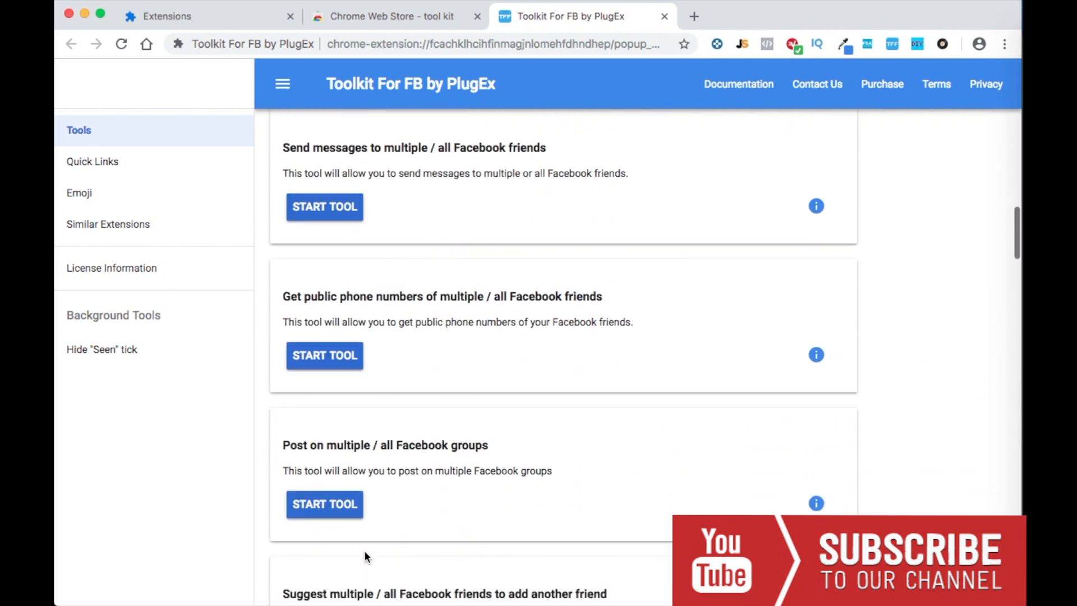
pyautogui.scroll(-3, 364, 551)
pyautogui.scroll(-3, 364, 551)
pyautogui.scroll(-3, 364, 550)
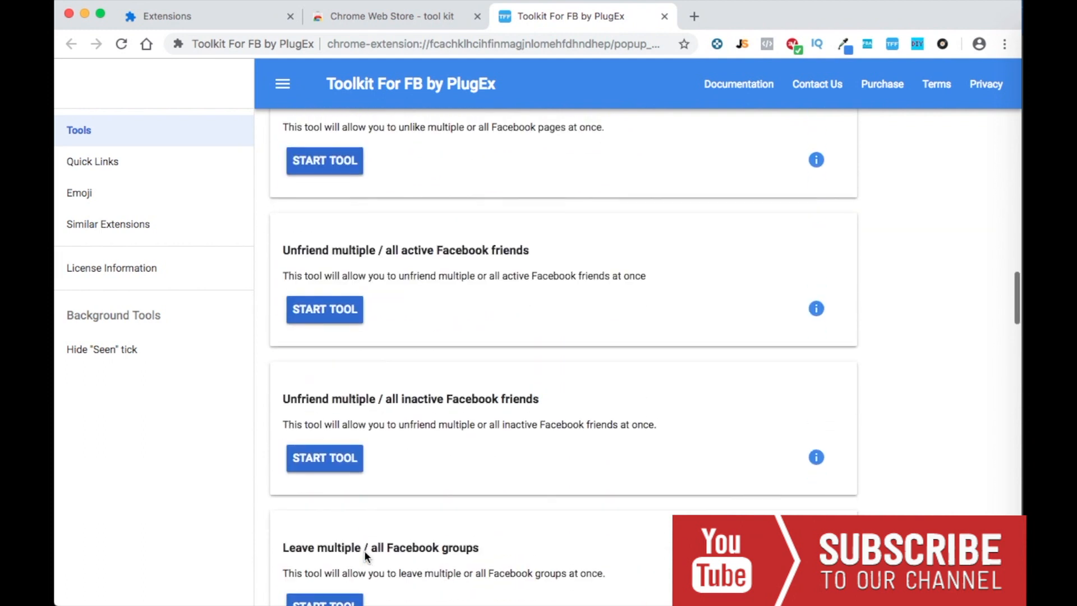
pyautogui.scroll(-1, 364, 551)
pyautogui.scroll(-3, 442, 413)
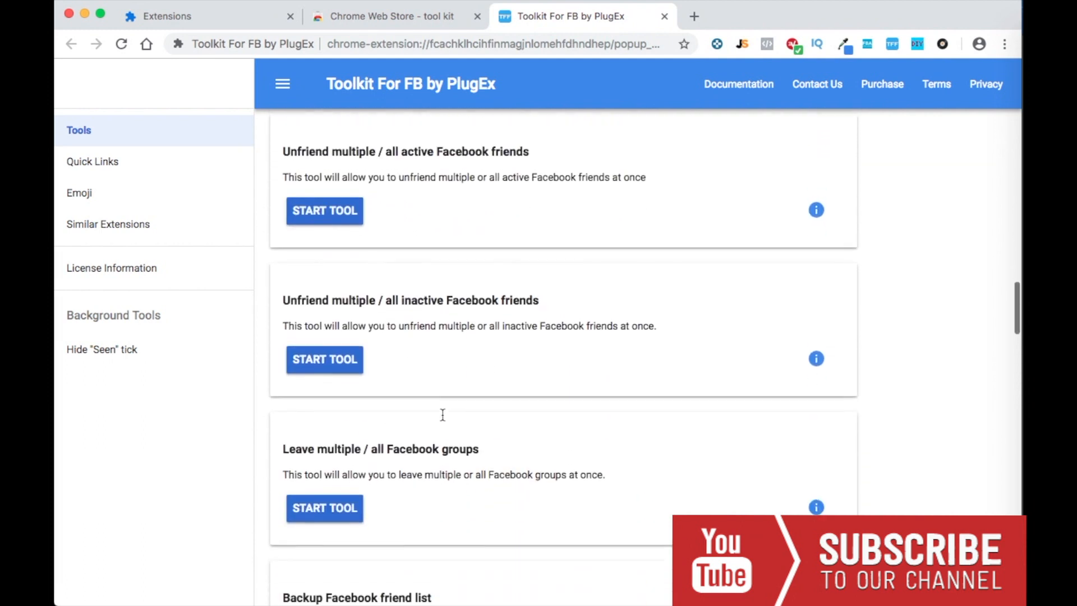
pyautogui.scroll(1, 442, 413)
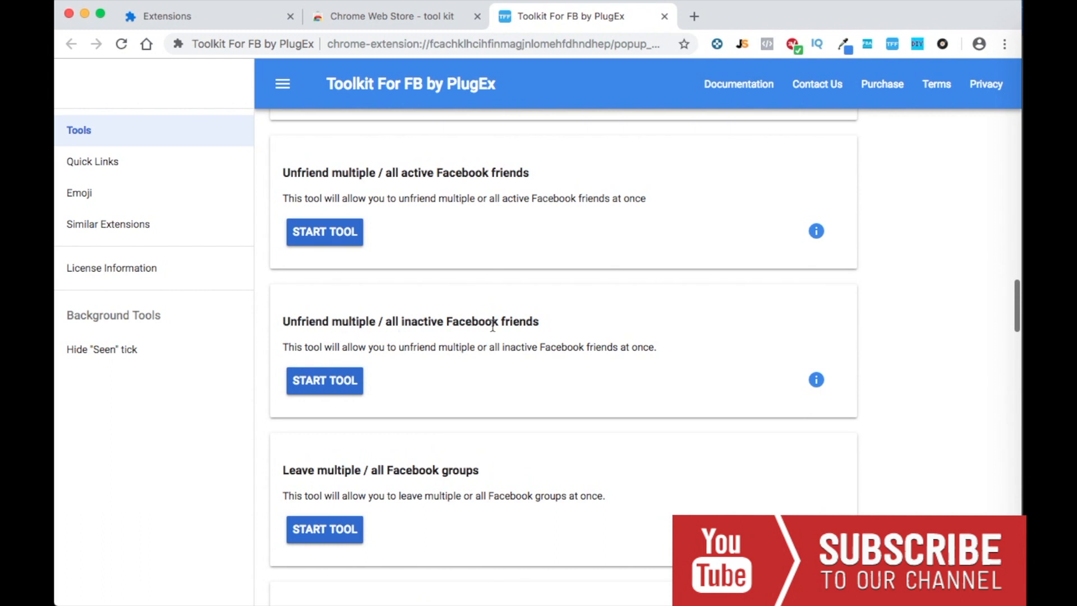
# Step: Start the 'Unfriend multiple / all inactive Facebook friends' tool
pyautogui.click(350, 379)
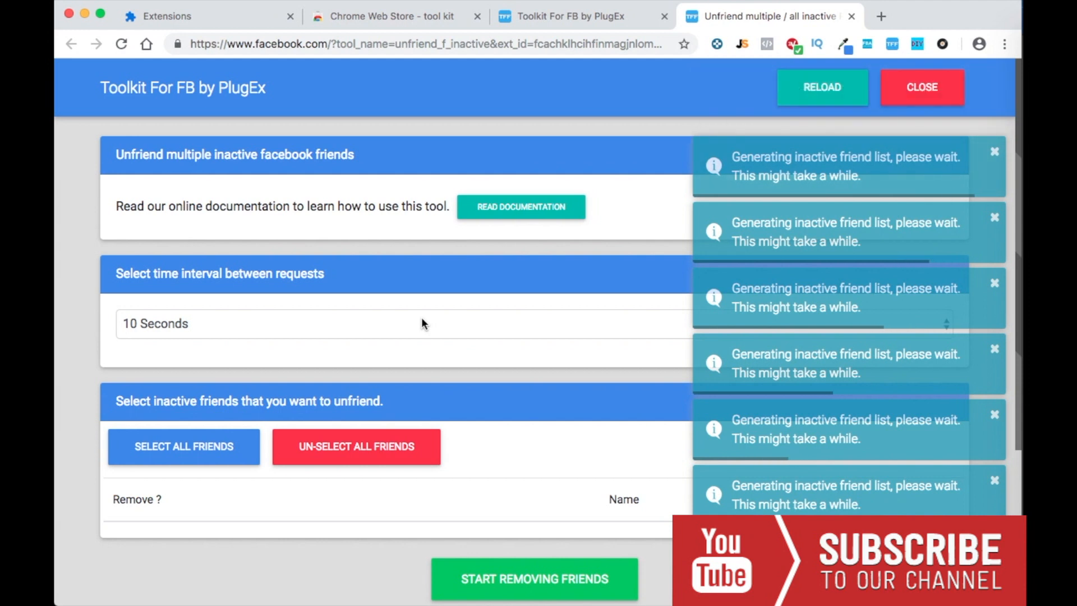
# Step: Set the time interval between unfriend requests to 4 Seconds
pyautogui.click(422, 322)
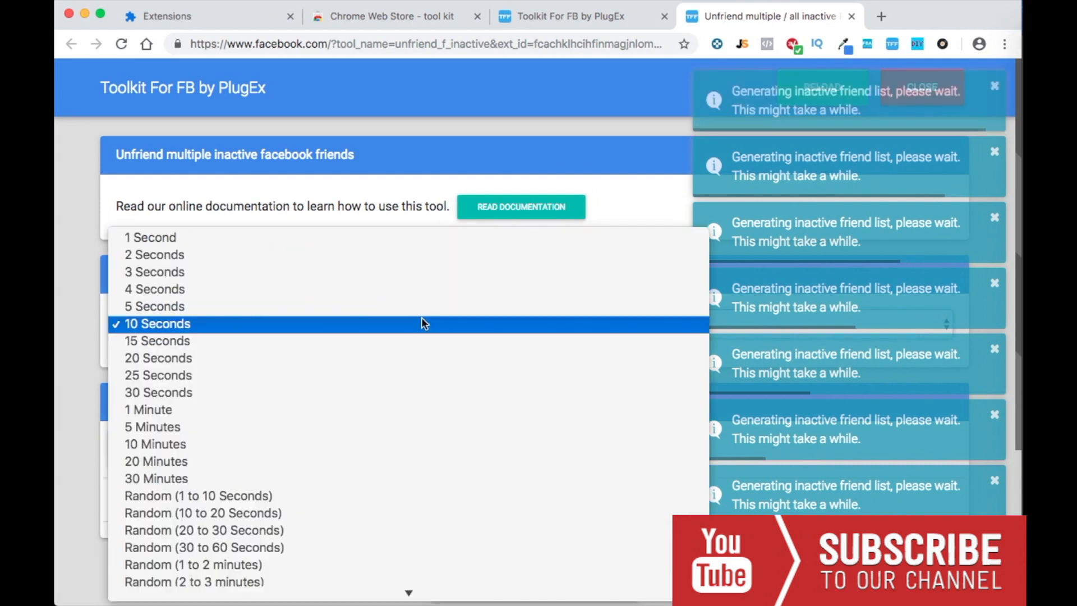
pyautogui.click(162, 288)
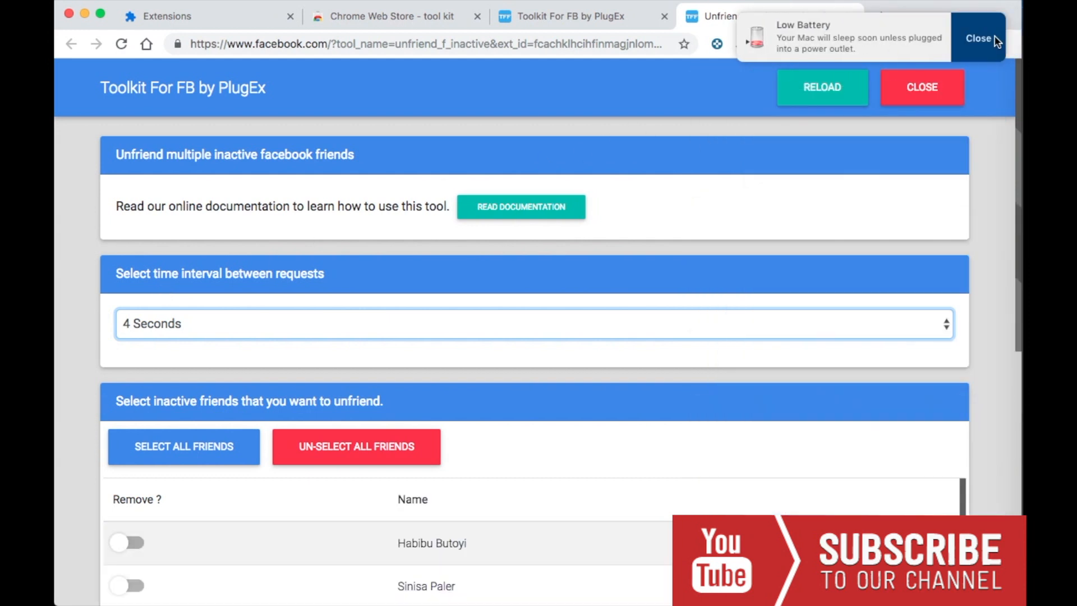
# Step: Dismiss the low battery notification while the inactive friend list generates
pyautogui.click(976, 39)
pyautogui.scroll(-5, 593, 388)
pyautogui.scroll(-2, 593, 388)
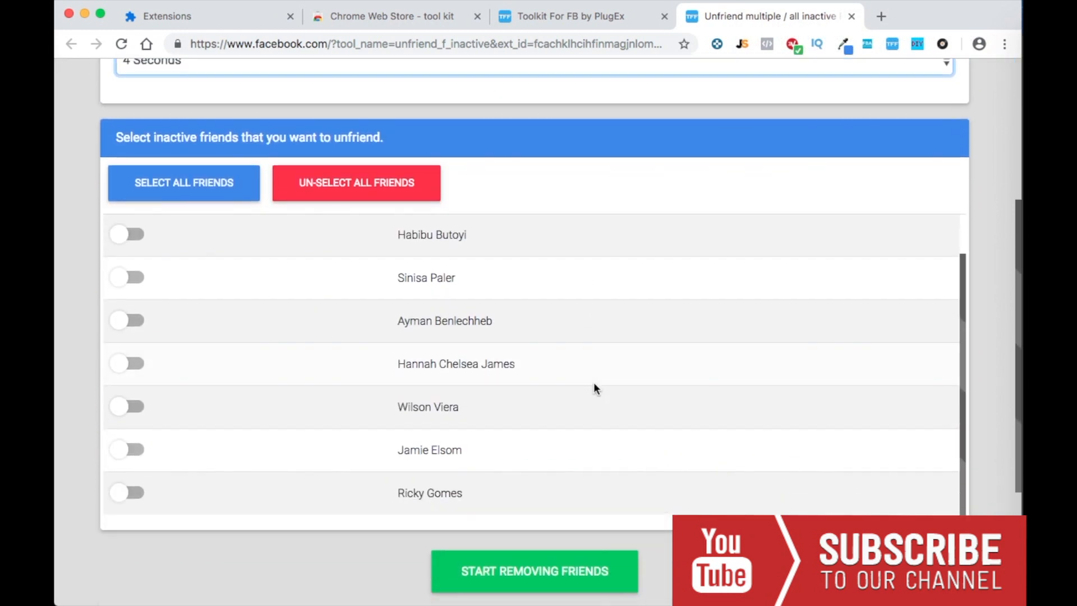
pyautogui.scroll(2, 479, 446)
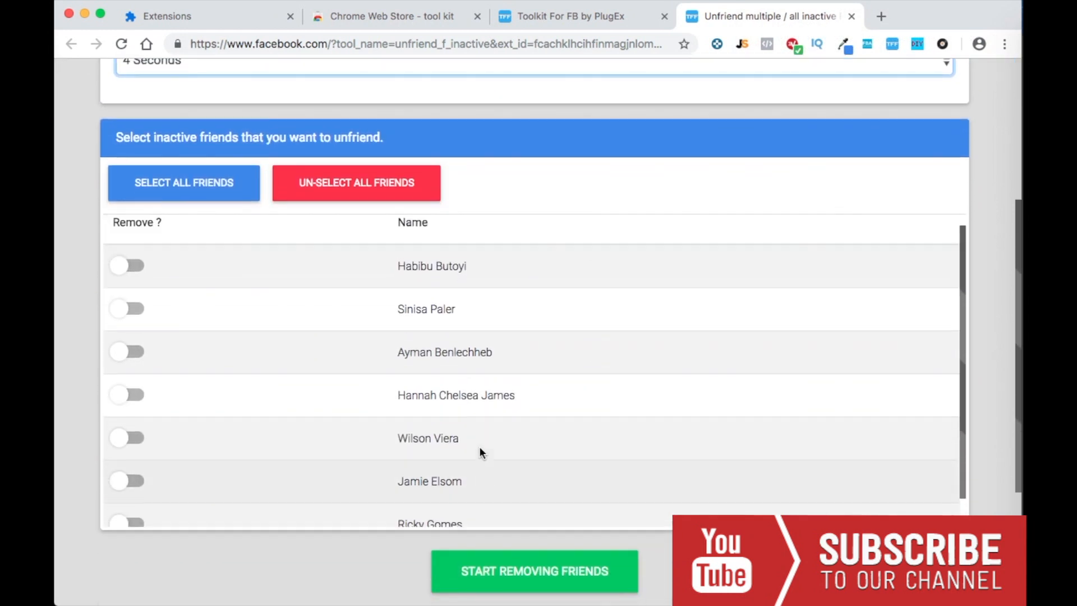
pyautogui.scroll(3, 109, 374)
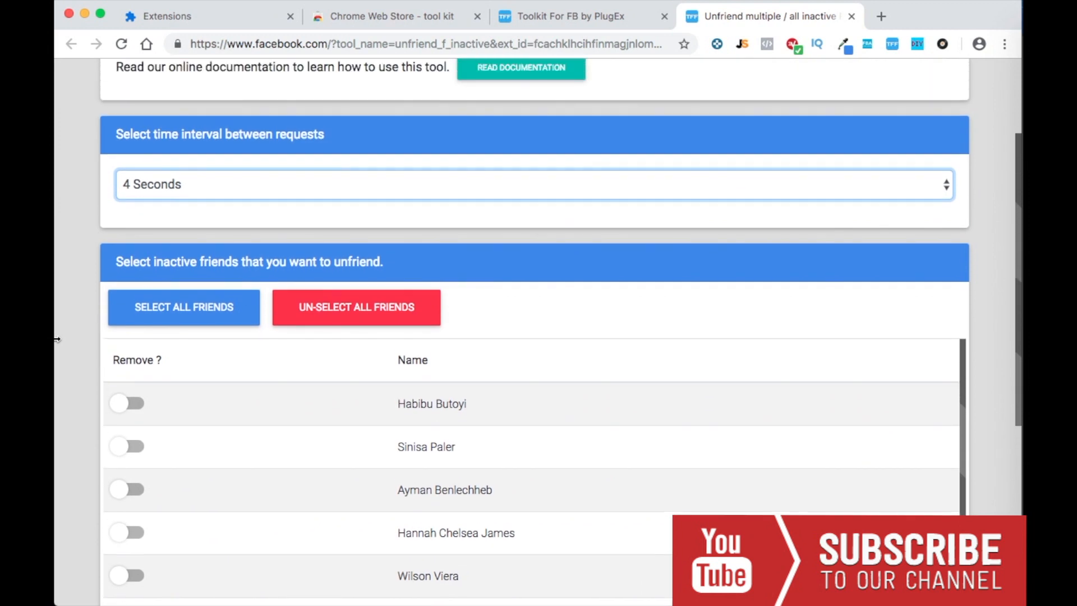
# Step: Select all inactive friends, remove them, and confirm the 'Unfriending completed' alert
pyautogui.click(165, 318)
pyautogui.scroll(-3, 187, 452)
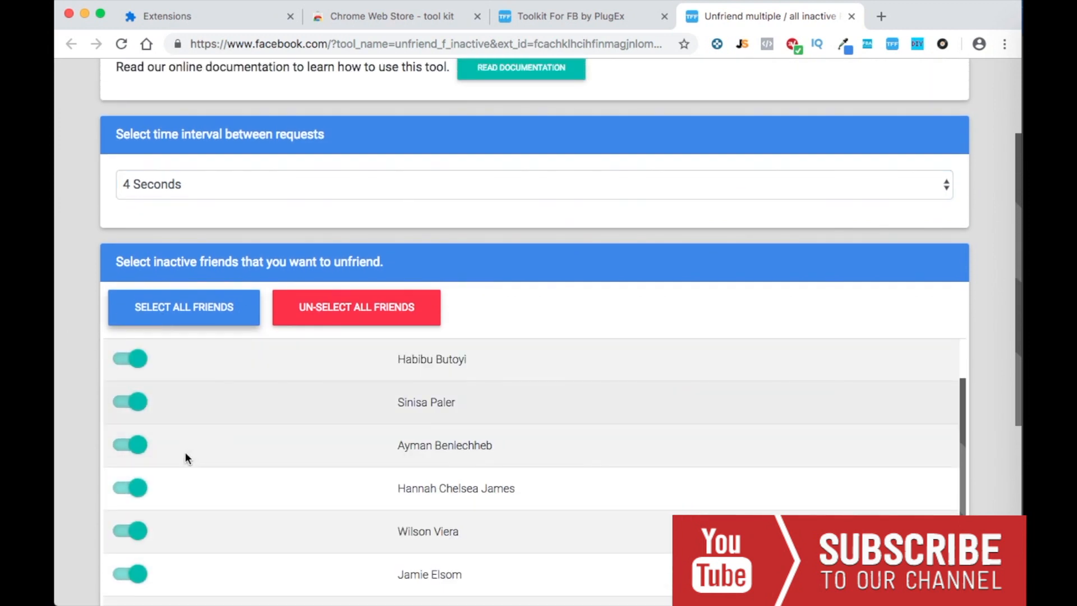
pyautogui.scroll(-5, 185, 451)
pyautogui.scroll(-5, 94, 424)
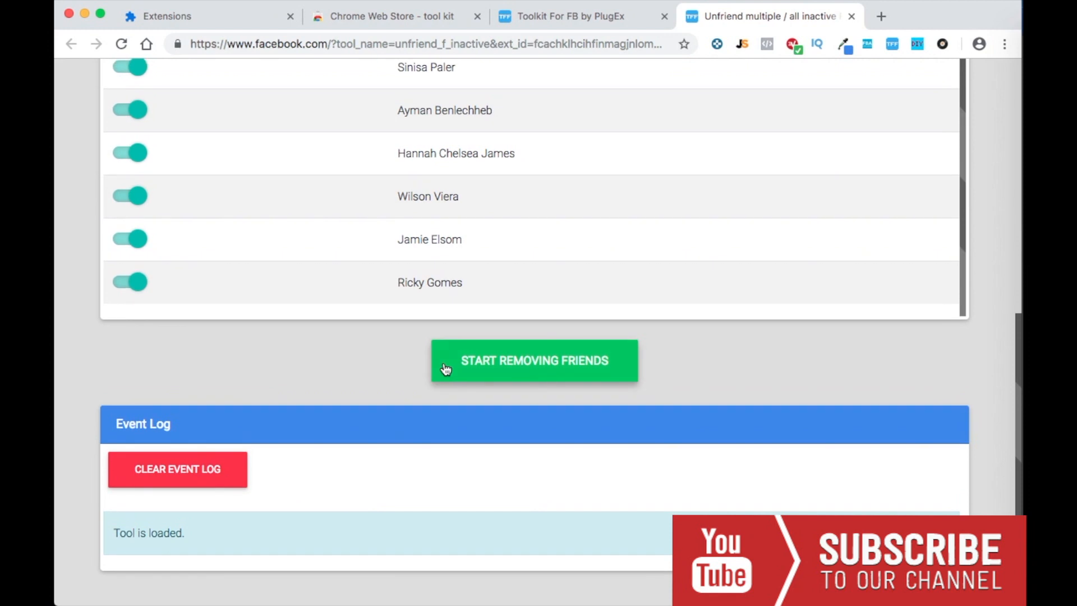
pyautogui.click(446, 369)
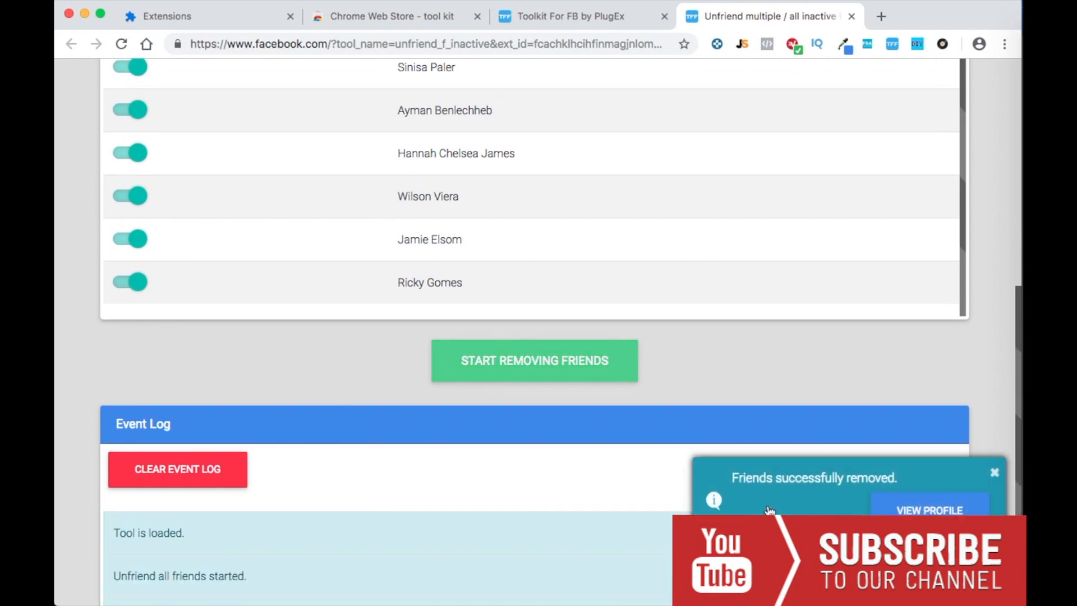
pyautogui.scroll(5, 642, 408)
pyautogui.scroll(3, 642, 408)
pyautogui.scroll(-2, 642, 408)
pyautogui.scroll(-1, 642, 408)
pyautogui.scroll(-3, 642, 408)
pyautogui.scroll(1, 556, 357)
pyautogui.scroll(-1, 556, 357)
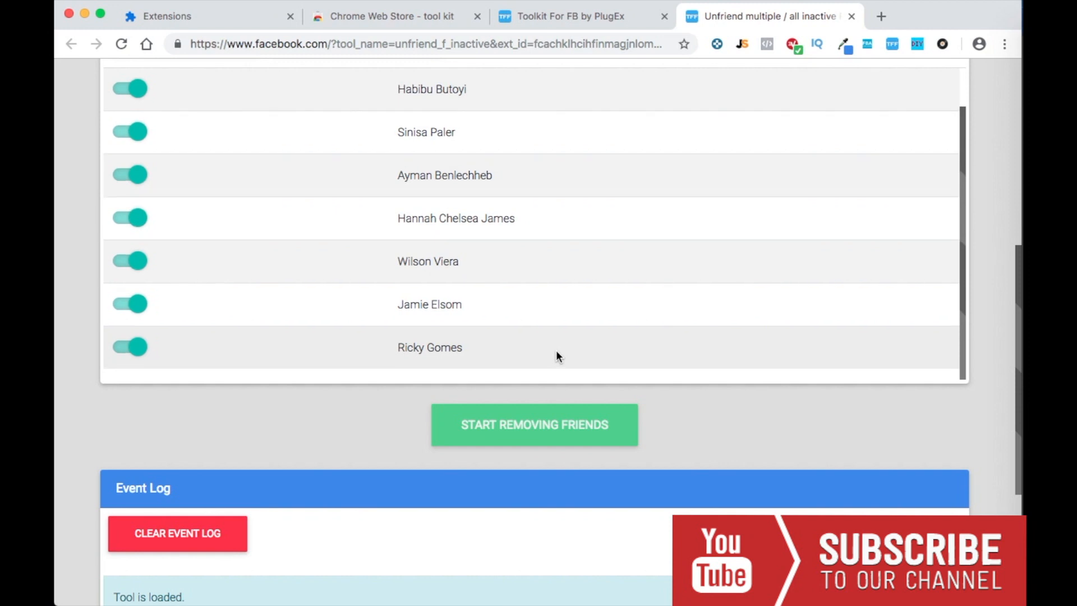
pyautogui.scroll(2, 557, 356)
pyautogui.scroll(3, 556, 358)
pyautogui.scroll(3, 557, 357)
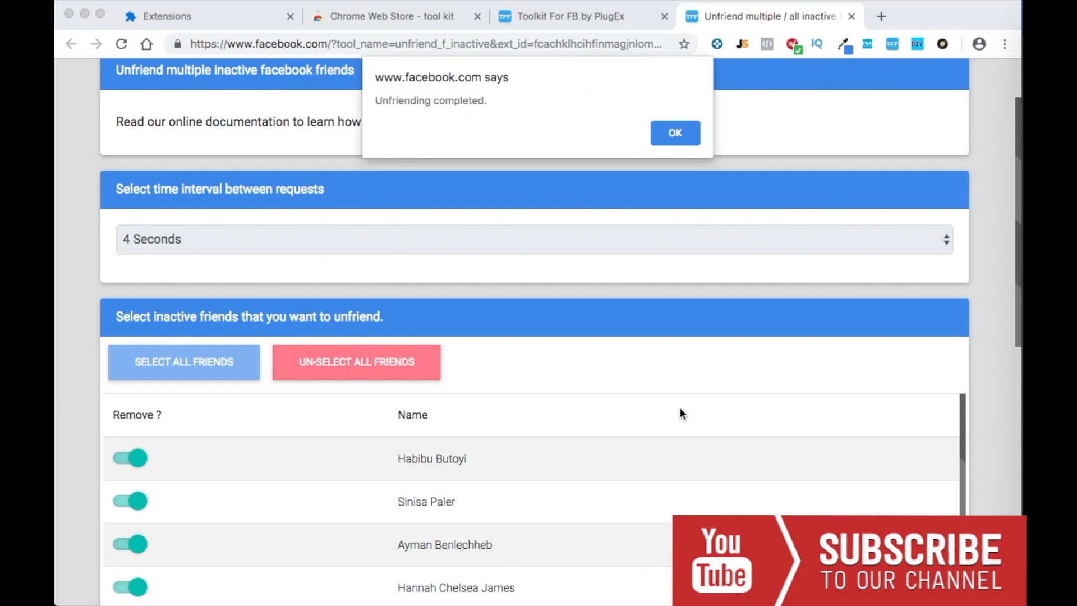
pyautogui.click(674, 134)
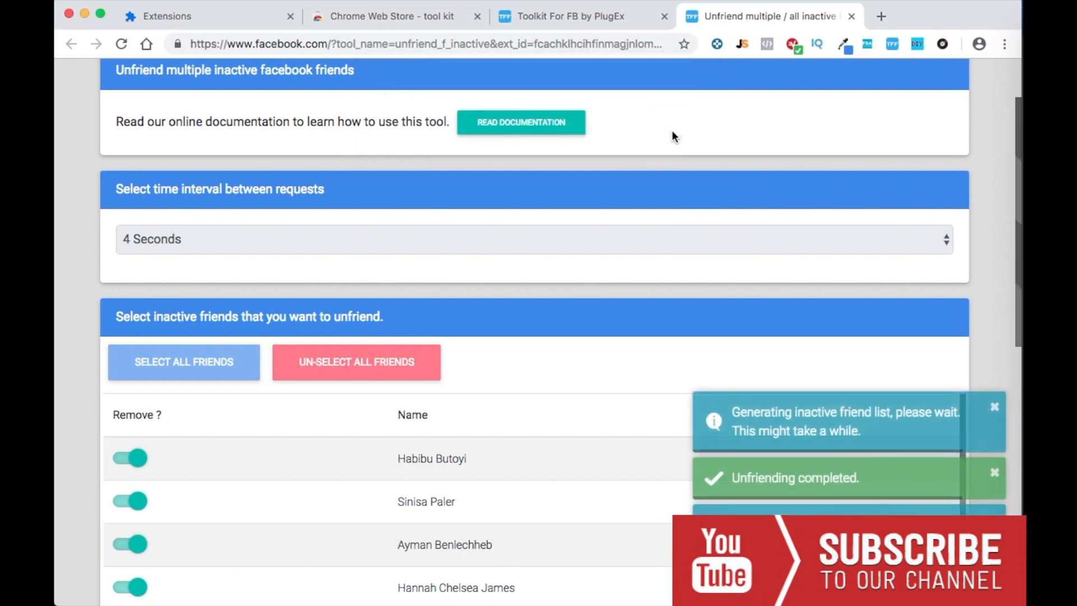